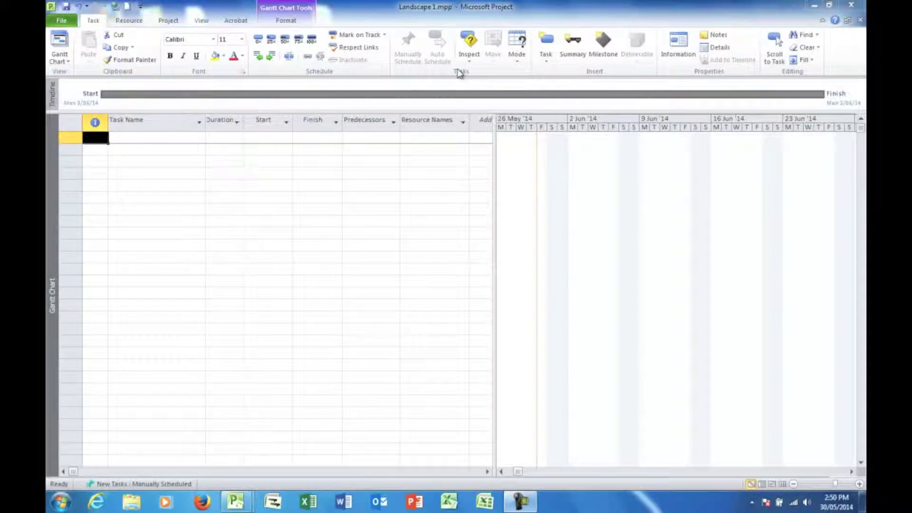
Set newly created tasks to Auto Schedule and display the View Bar beside the Gantt chart.
left_click(517, 60)
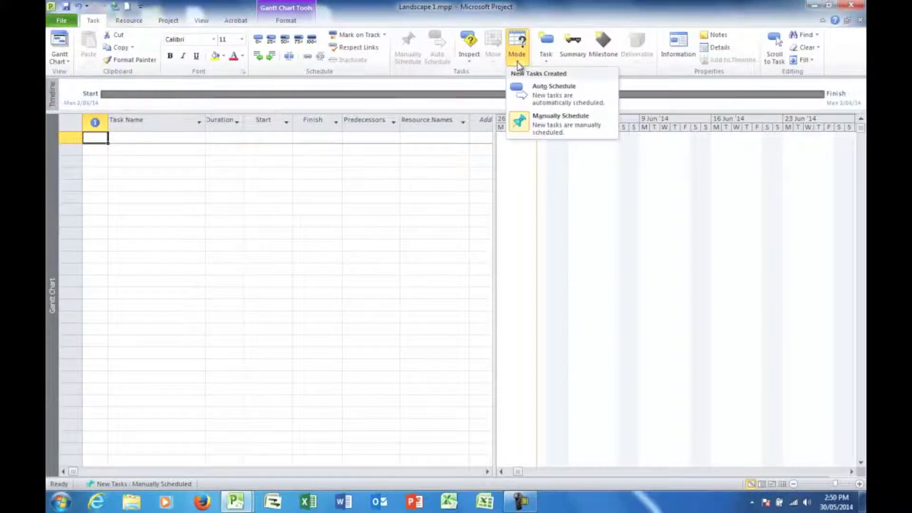
left_click(554, 95)
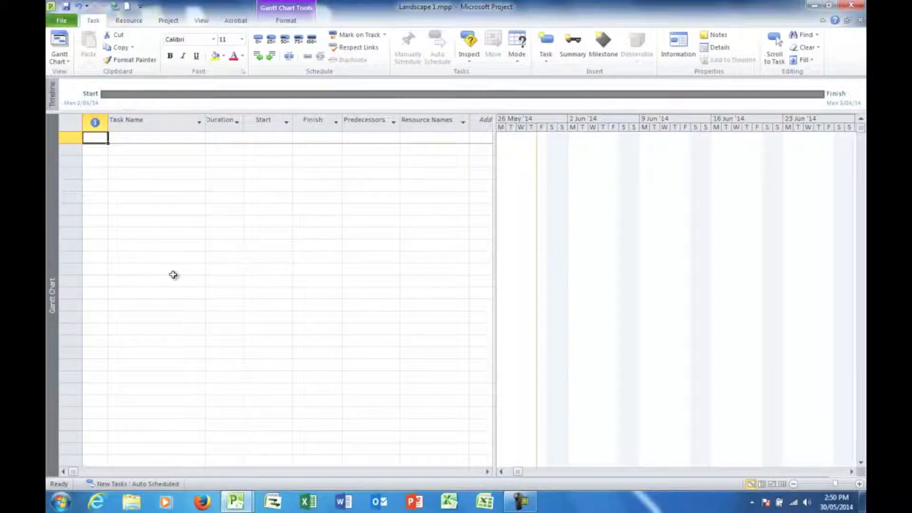
right_click(52, 244)
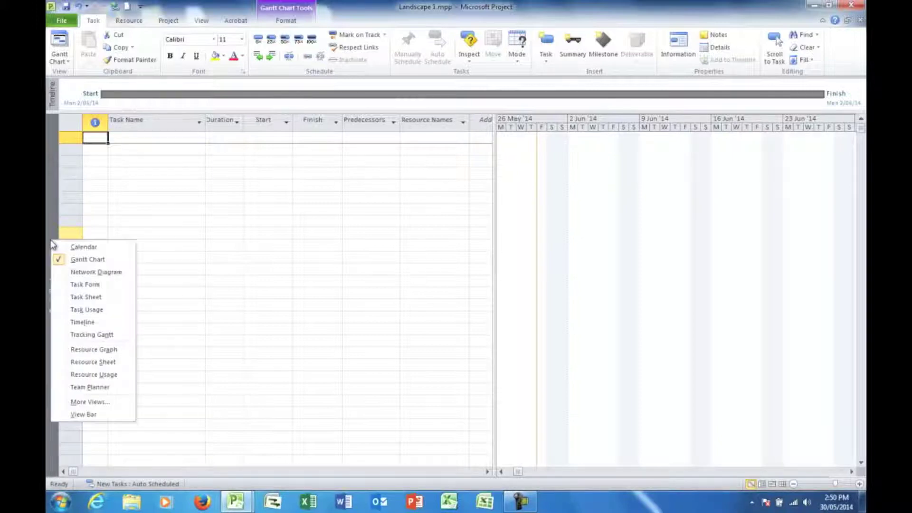
left_click(89, 415)
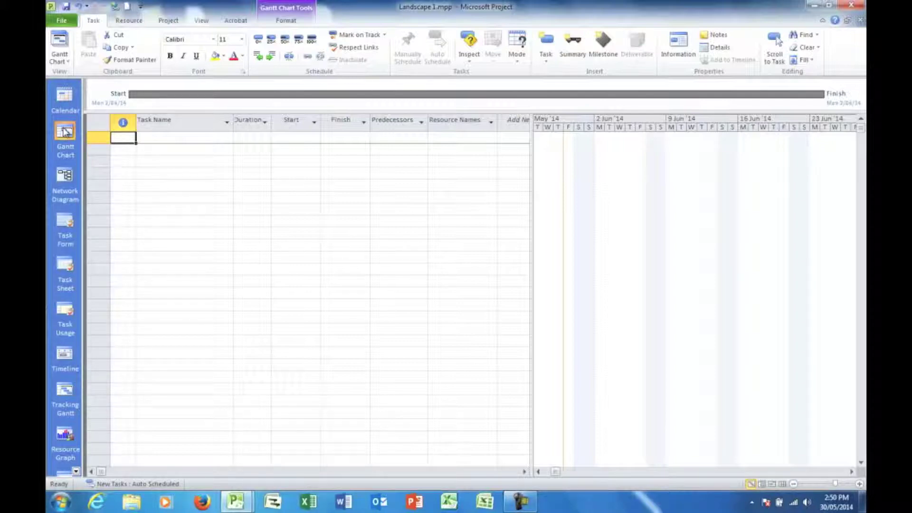
Enter the first two tasks, "Preparation" and "Arrange delivery of soil", in the task list.
left_click(175, 138)
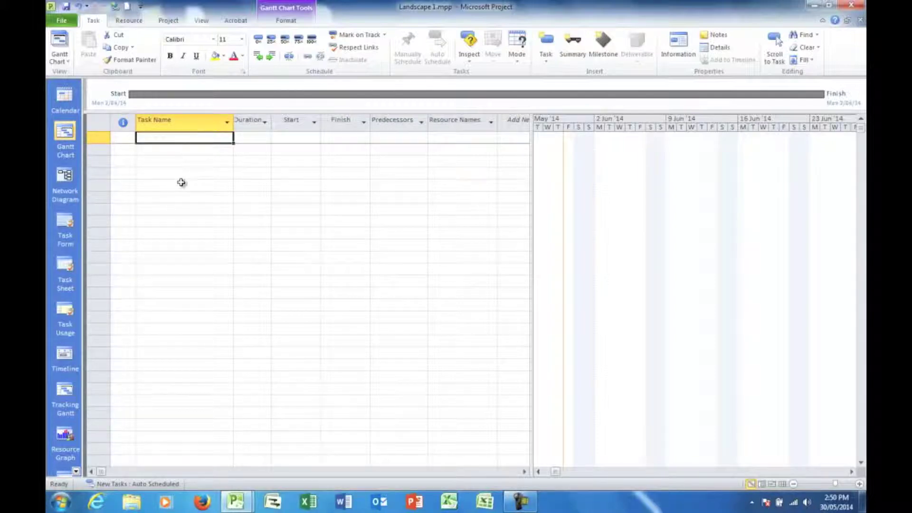
type("P")
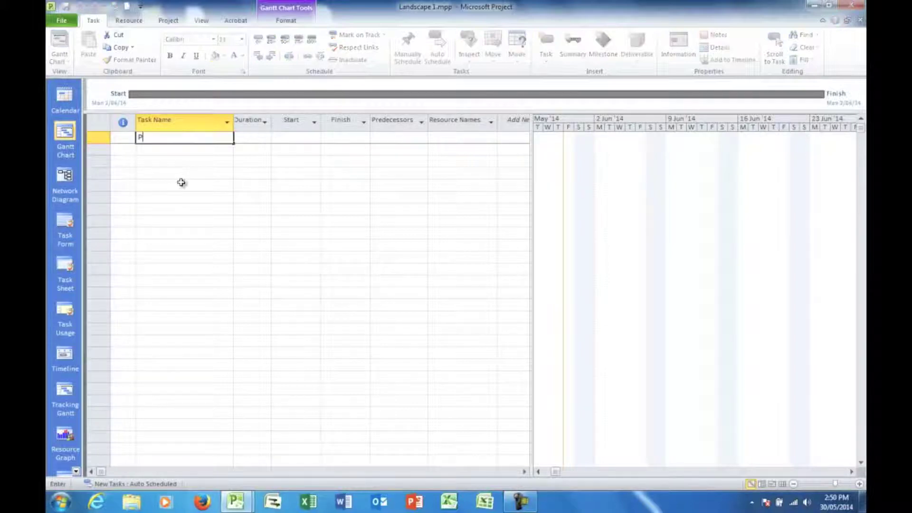
type("reparation")
left_click(175, 151)
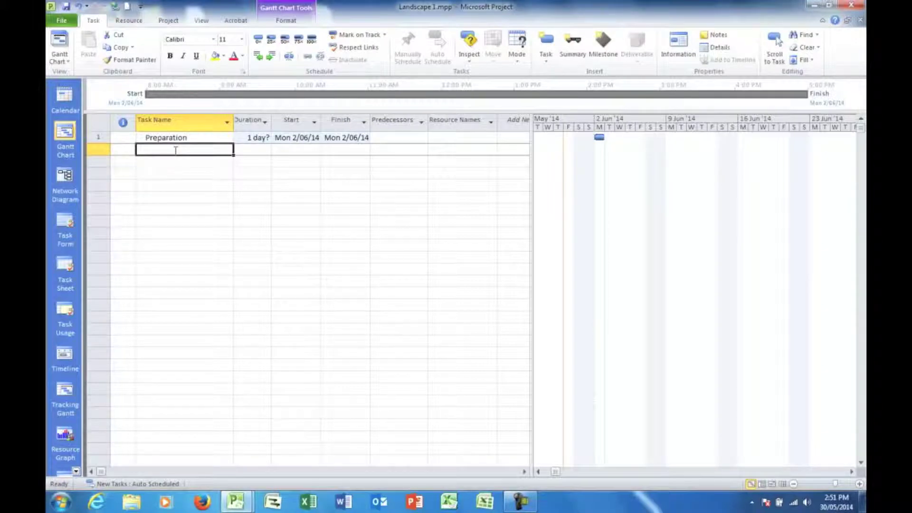
type("Arra")
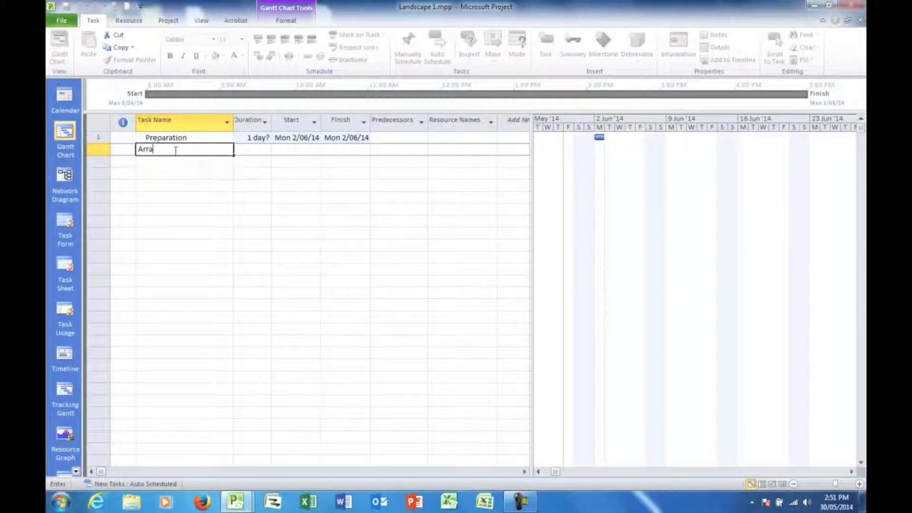
type("nge delivery of soil")
key("Return")
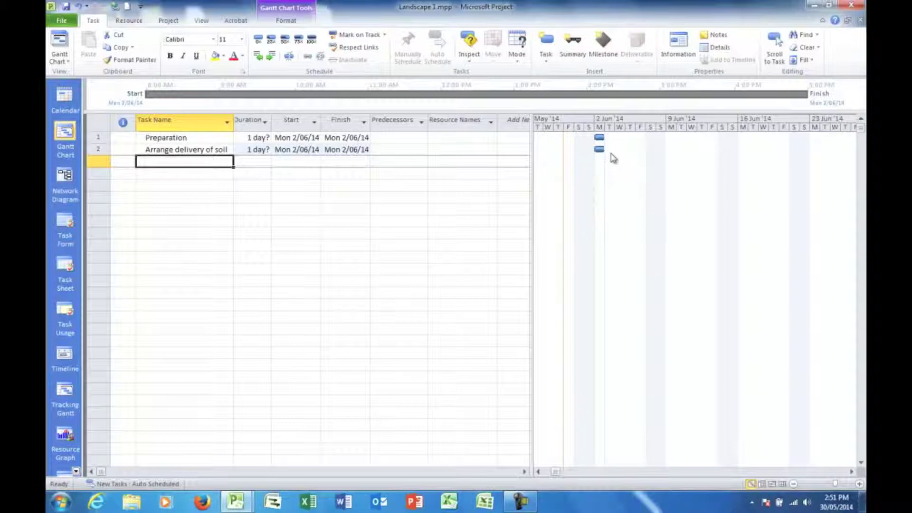
Review the project's start date, scheduling direction and calendar in the project information, leaving the settings as they are.
left_click(169, 22)
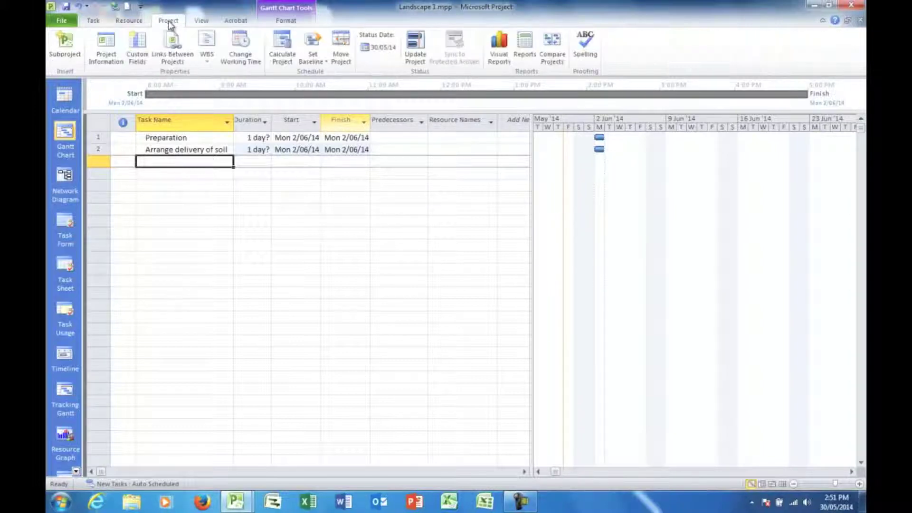
left_click(106, 46)
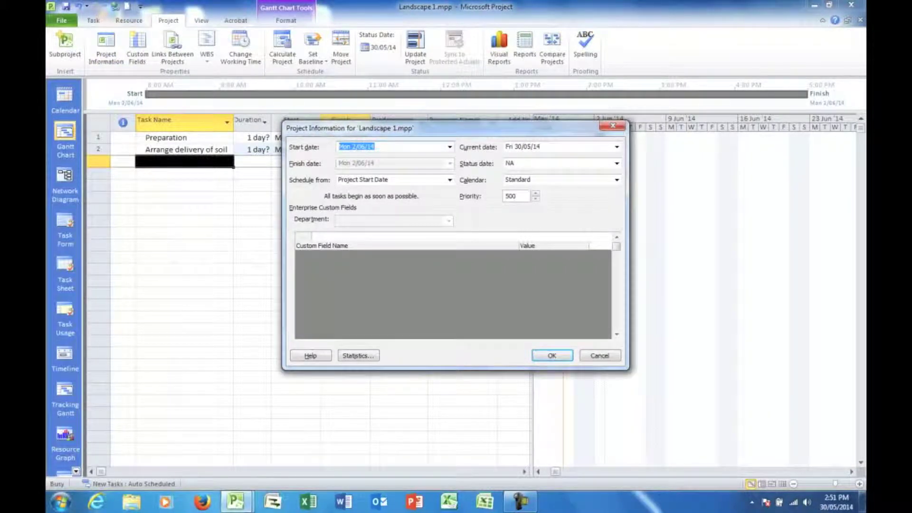
left_click(449, 147)
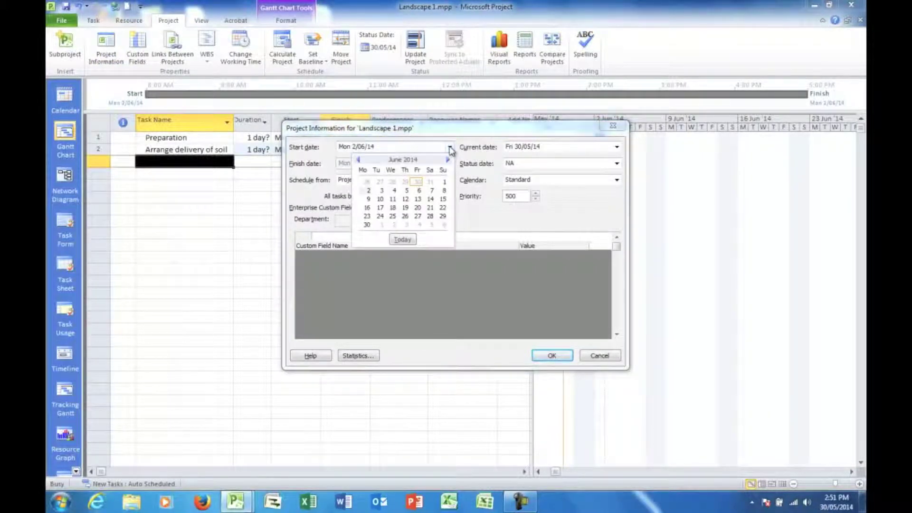
left_click(433, 128)
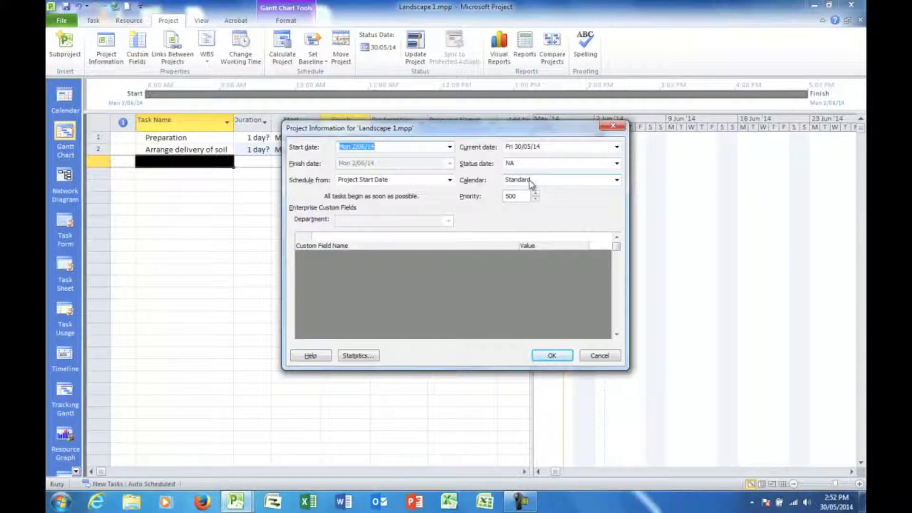
left_click(554, 356)
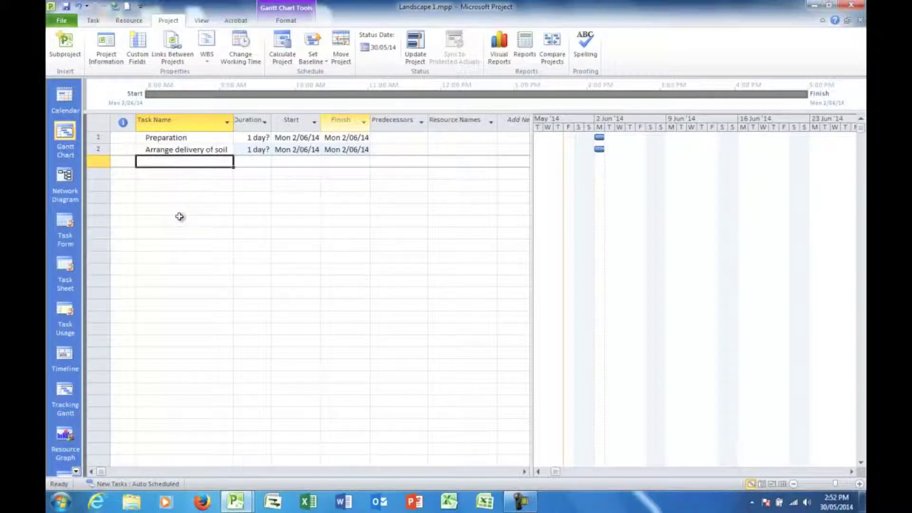
Switch to the open project file Landscape 2.mpp.
mouse_move(245, 506)
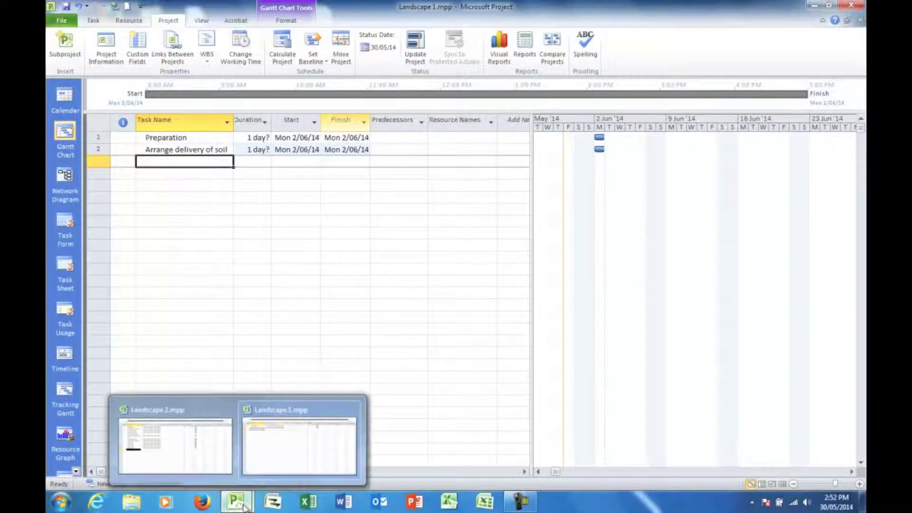
mouse_move(193, 412)
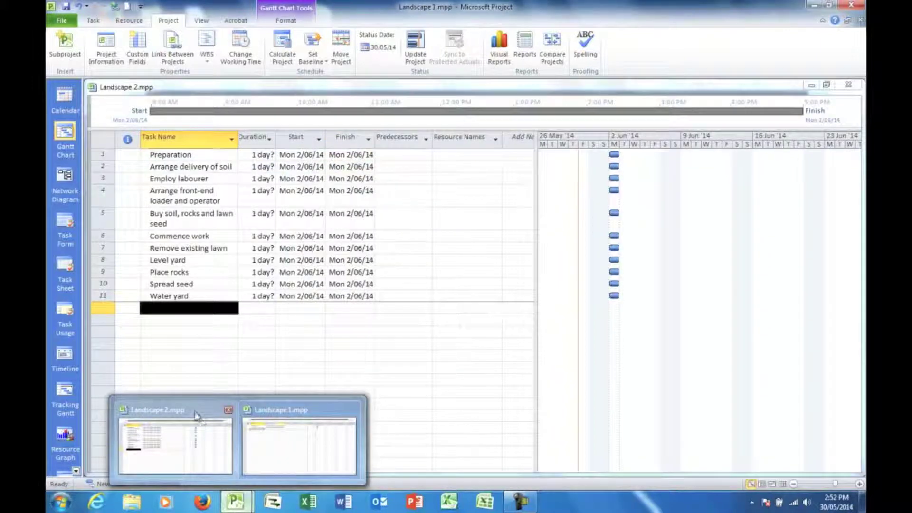
left_click(193, 409)
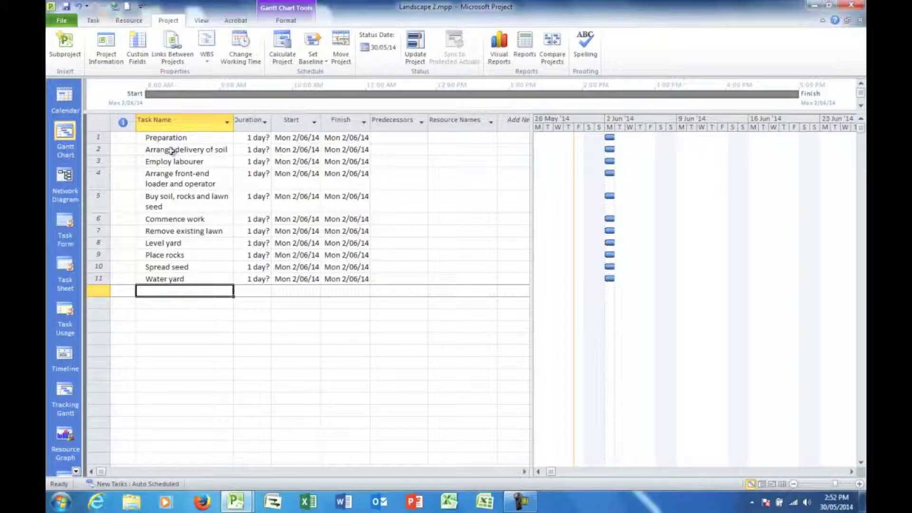
Link the Preparation tasks 2 to 5 in sequence, and likewise link tasks 7 to 11 from Remove existing lawn to Water yard.
left_click_drag(172, 151, 170, 197)
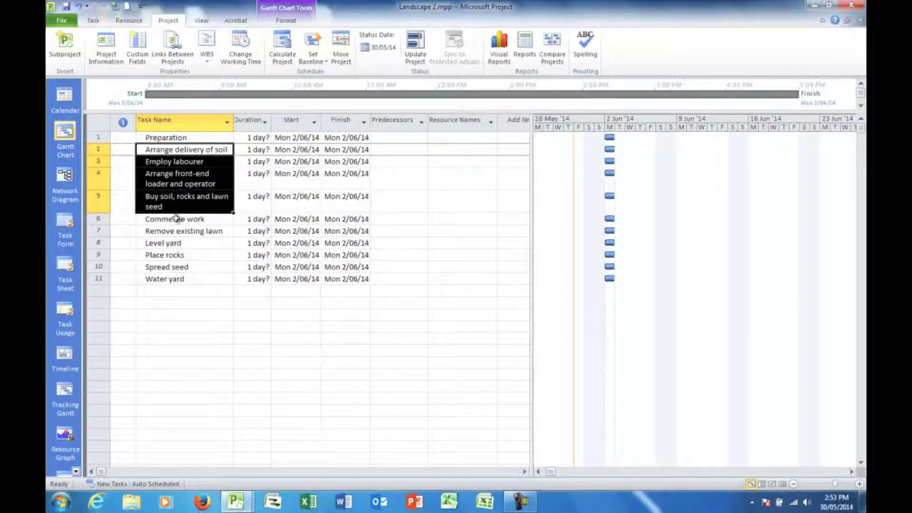
left_click(94, 22)
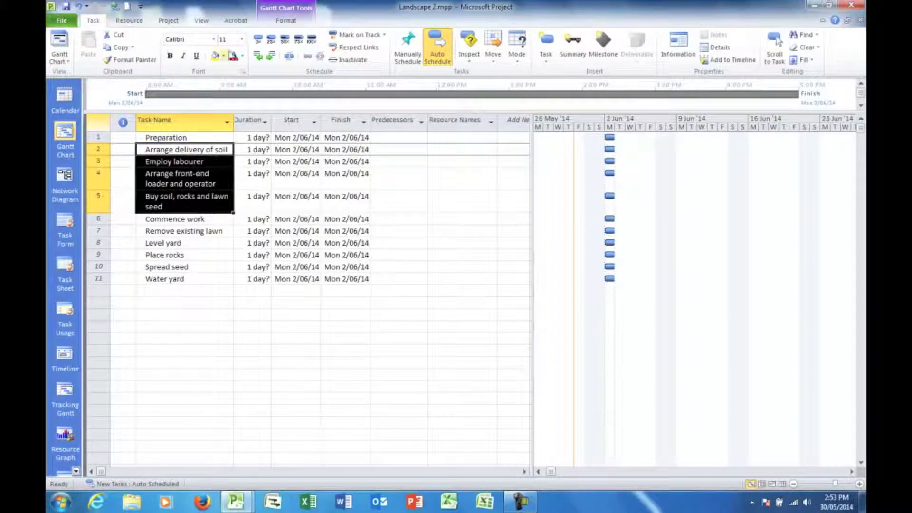
left_click(308, 58)
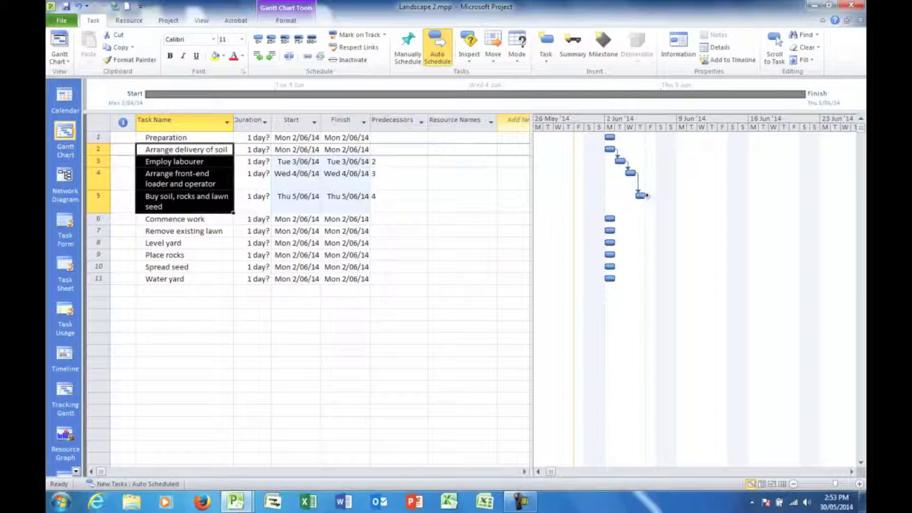
mouse_move(640, 196)
left_click_drag(157, 231, 158, 274)
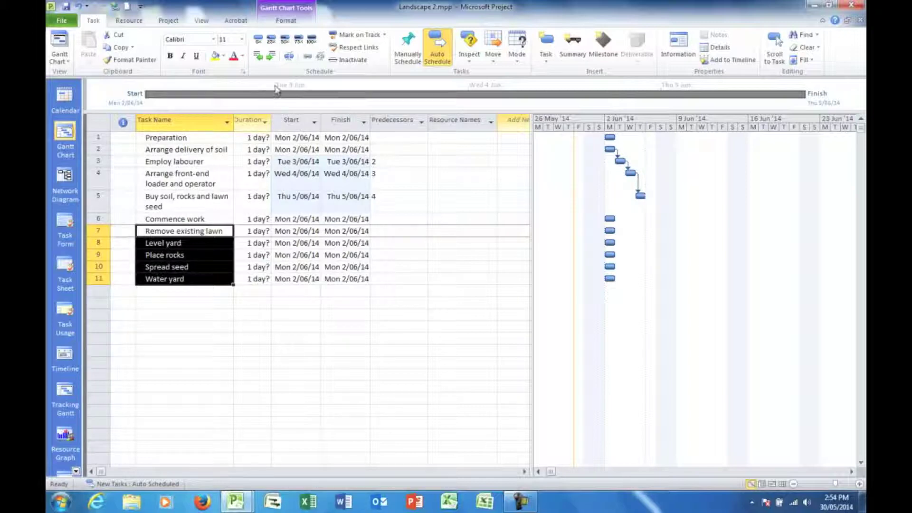
left_click(308, 57)
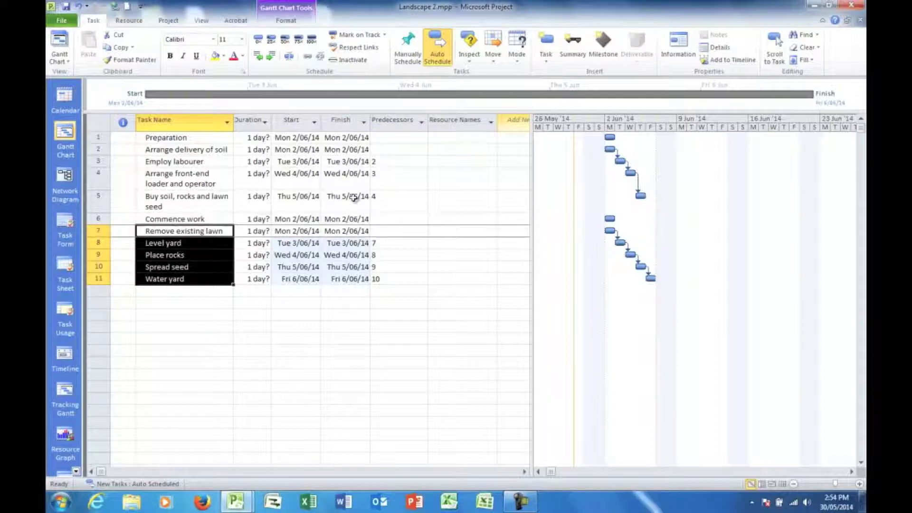
Start Remove existing lawn on Fri 6/06/14, linked to follow Buy soil, rocks and lawn seed, and start Commence work on Fri 6/06/14.
left_click(288, 219)
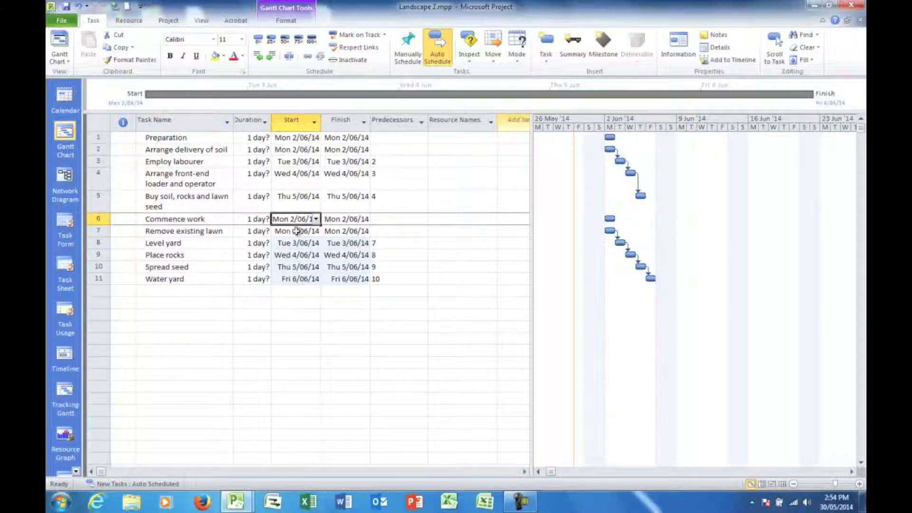
left_click(297, 231)
left_click(316, 231)
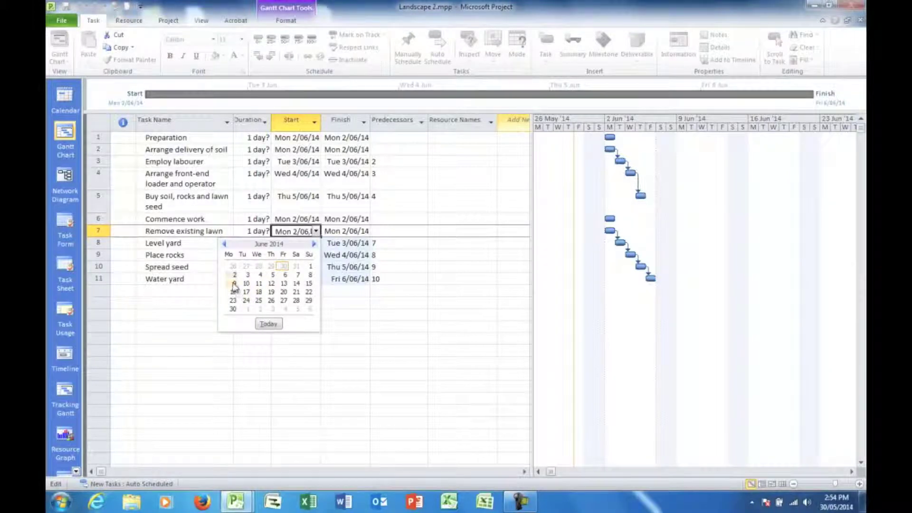
left_click(284, 276)
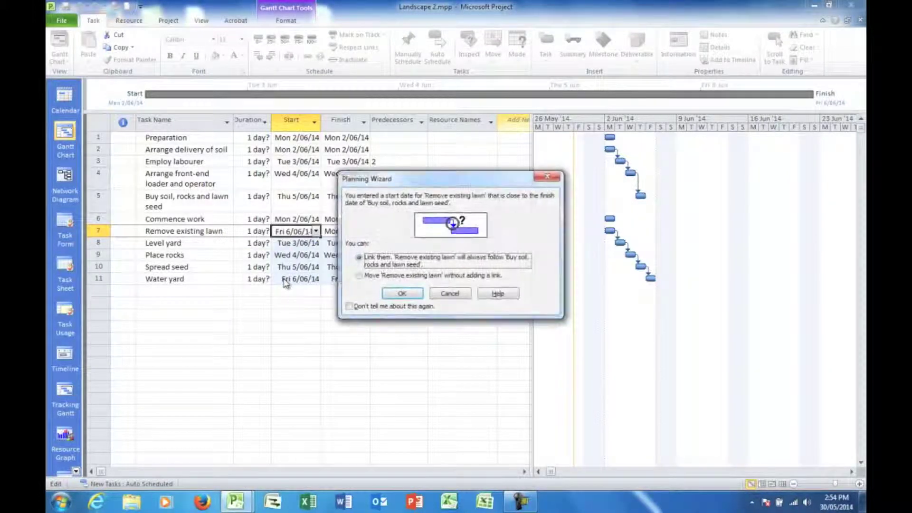
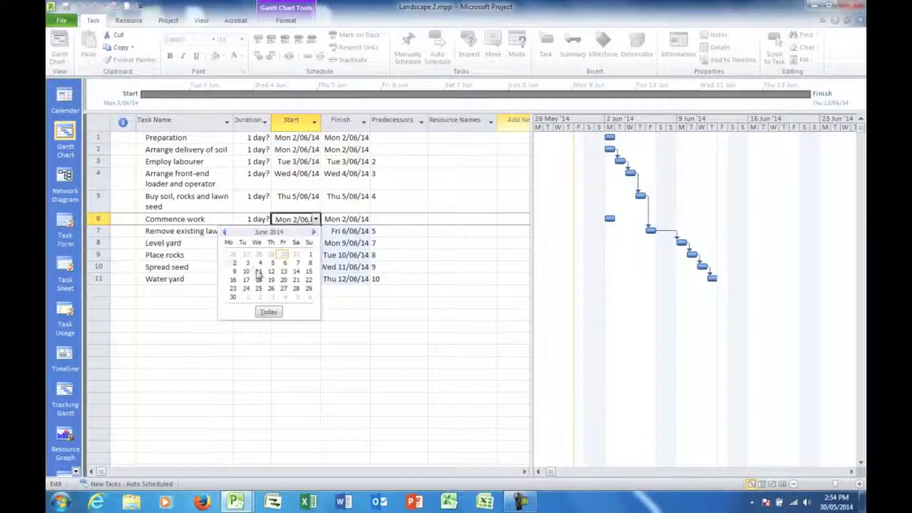
left_click(285, 262)
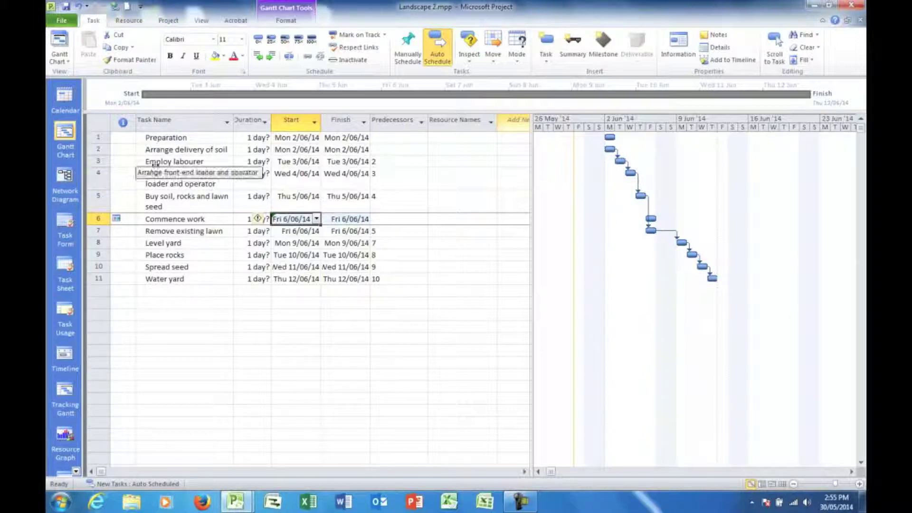
Indent tasks 2 to 5 under Preparation and tasks 7 to 11 under Commence work, and inspect both summary bars.
left_click_drag(163, 150, 168, 198)
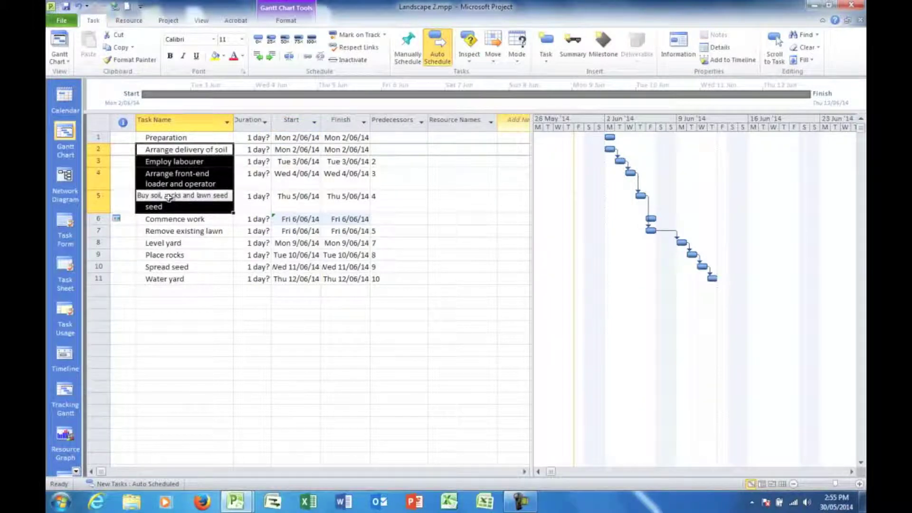
left_click_drag(172, 231, 174, 277)
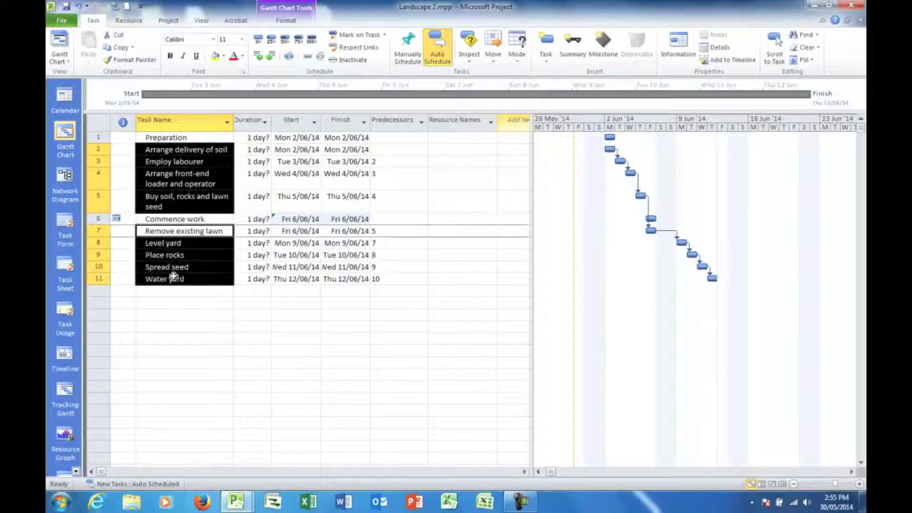
left_click(270, 56)
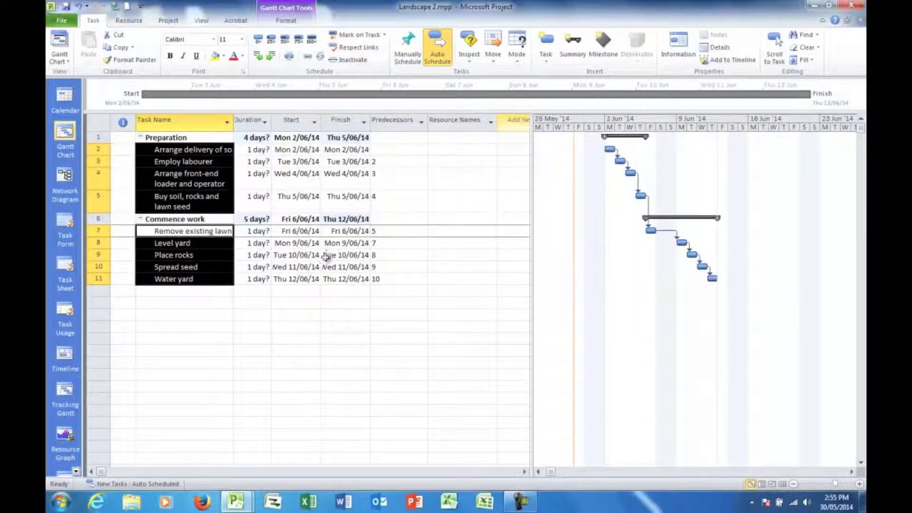
left_click(253, 327)
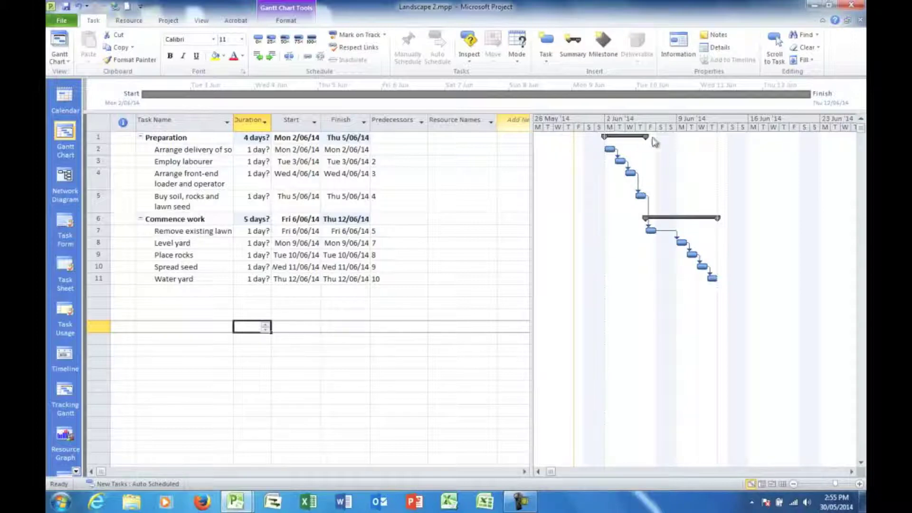
mouse_move(641, 139)
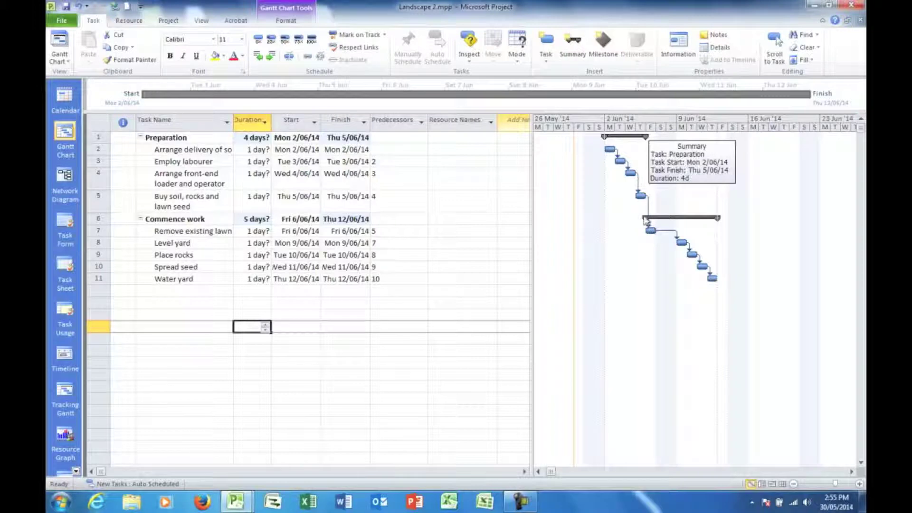
mouse_move(721, 218)
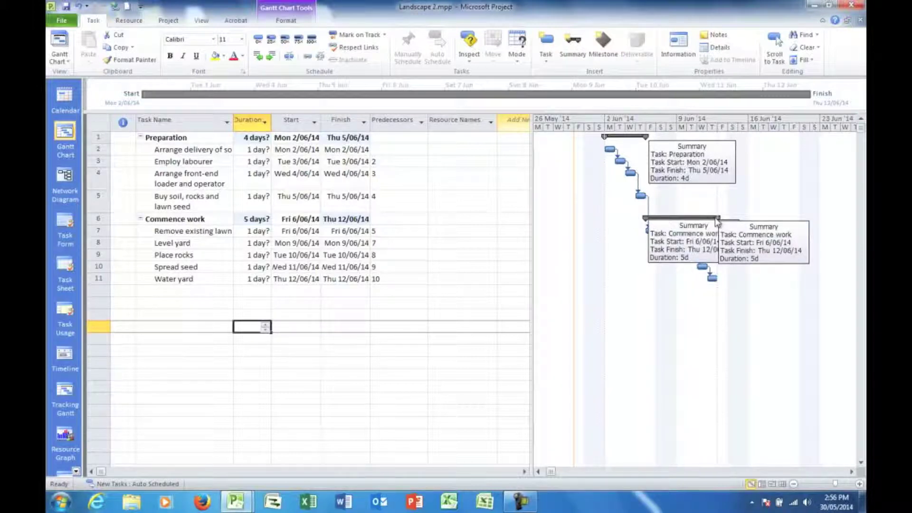
left_click(521, 502)
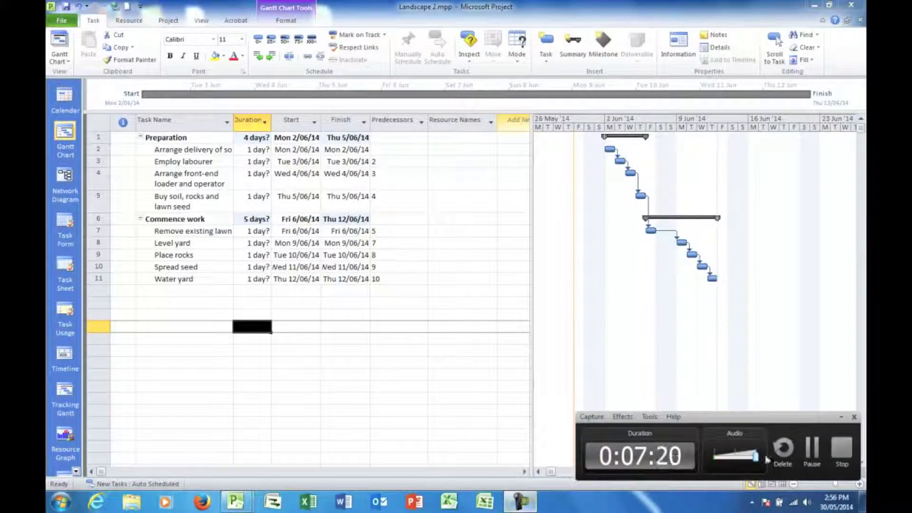
left_click(812, 449)
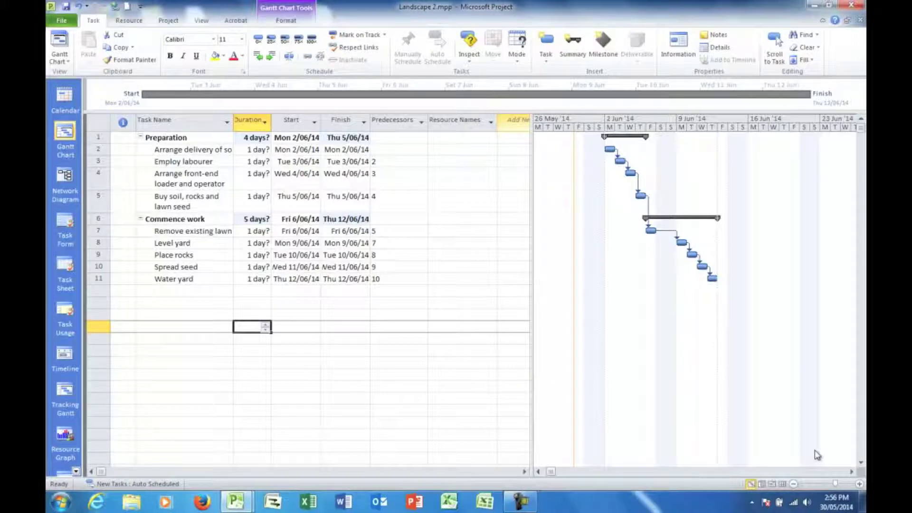
Scroll the Gantt chart to the Place rocks task and inspect its bar, then return to the project's start.
mouse_move(551, 471)
left_mouse_down()
mouse_move(578, 475)
mouse_move(548, 475)
left_mouse_up()
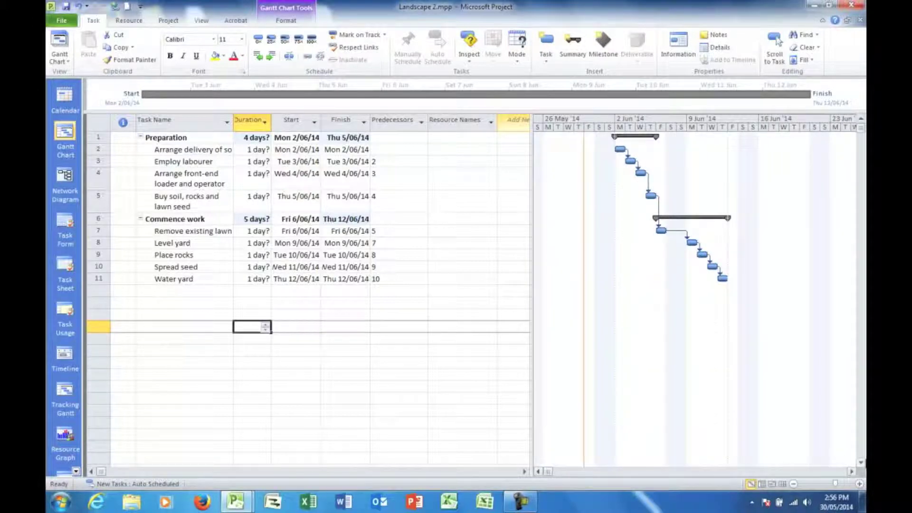
left_click(851, 472)
left_click(852, 472)
left_click_drag(554, 473, 540, 477)
left_click(181, 255)
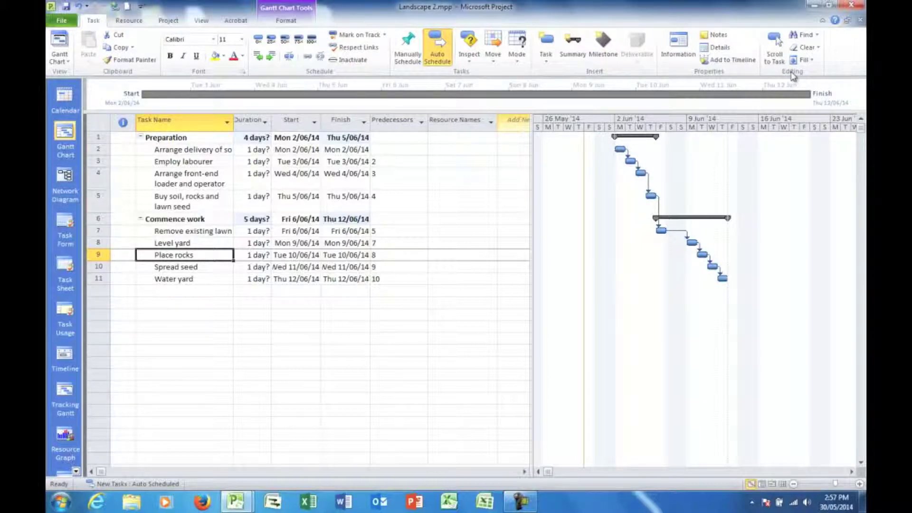
left_click(778, 43)
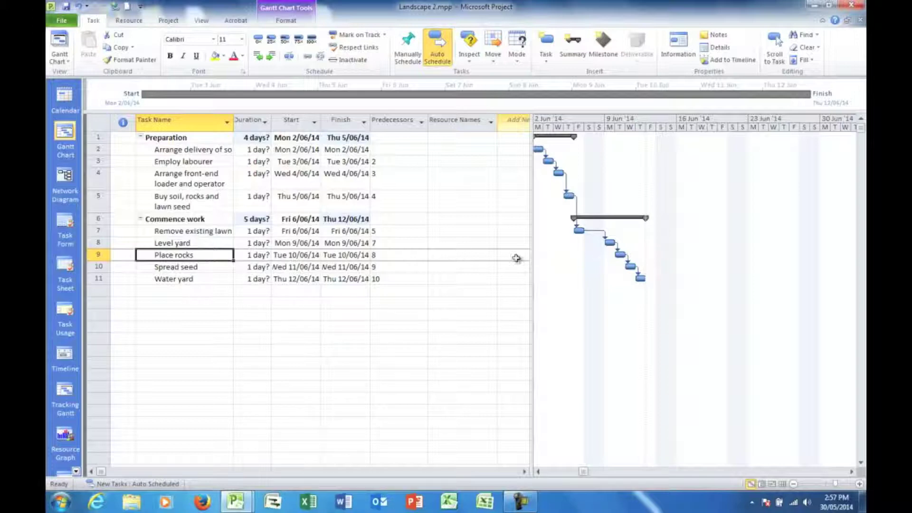
mouse_move(622, 257)
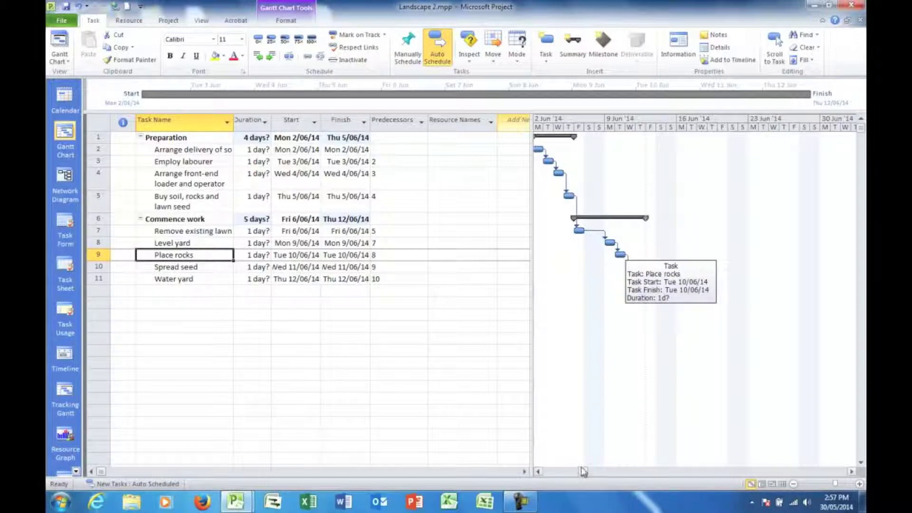
left_click_drag(583, 474, 547, 474)
left_click(520, 503)
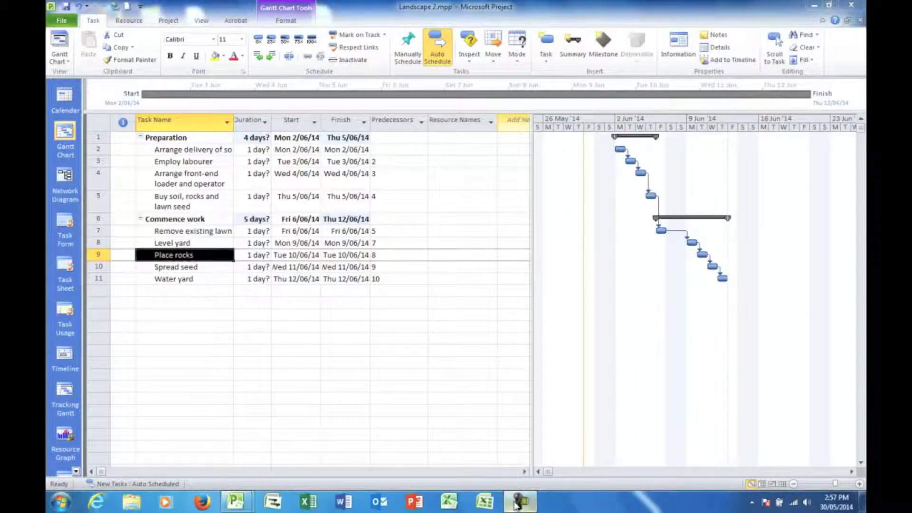
left_click(813, 447)
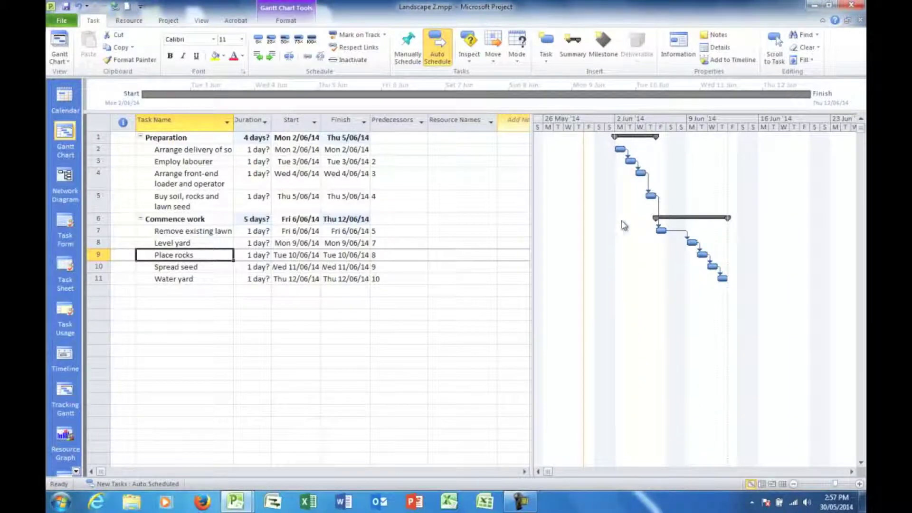
Show outline numbers in front of the task names.
left_click(286, 21)
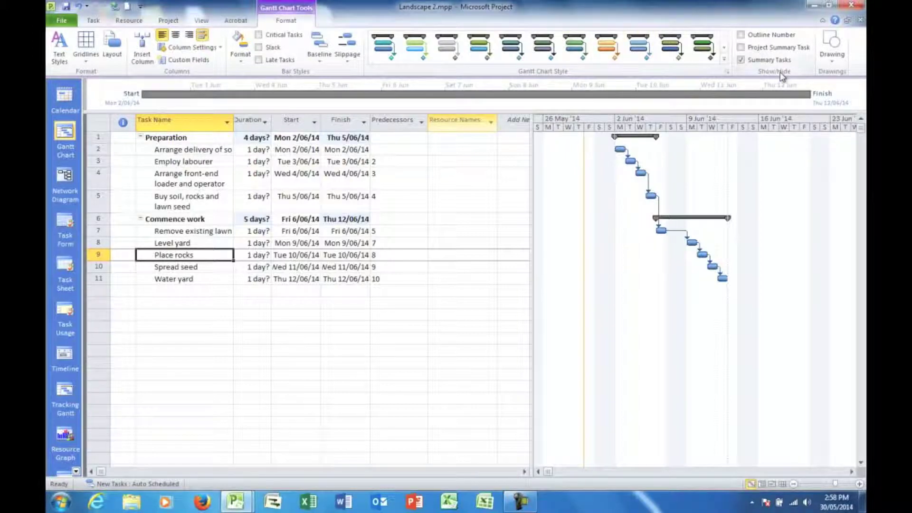
left_click(742, 37)
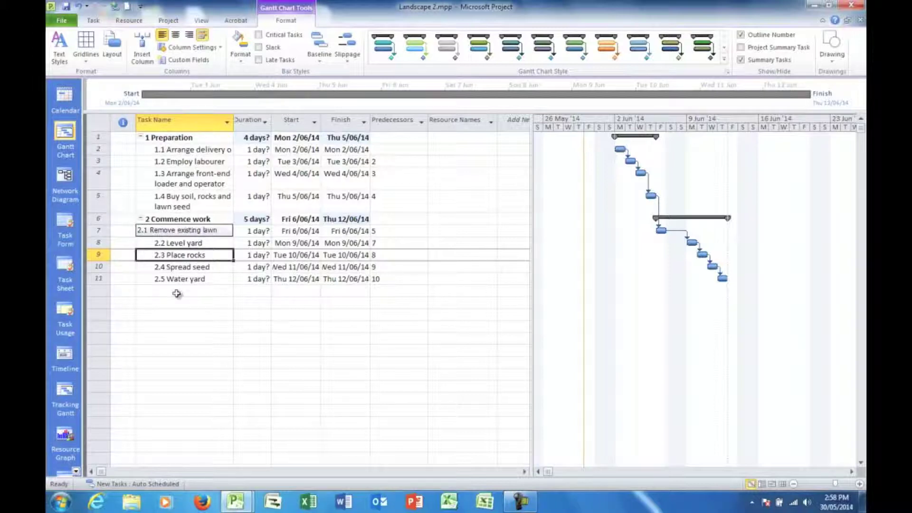
left_click(177, 292)
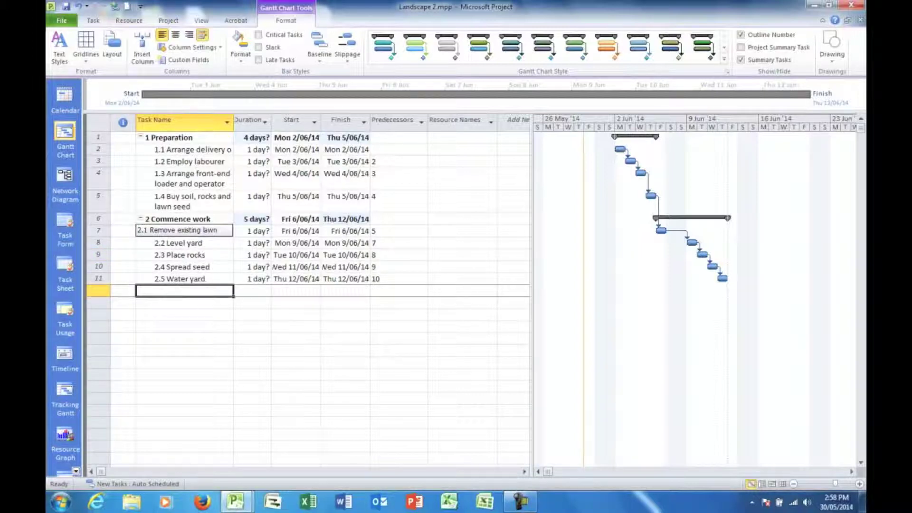
left_click(521, 502)
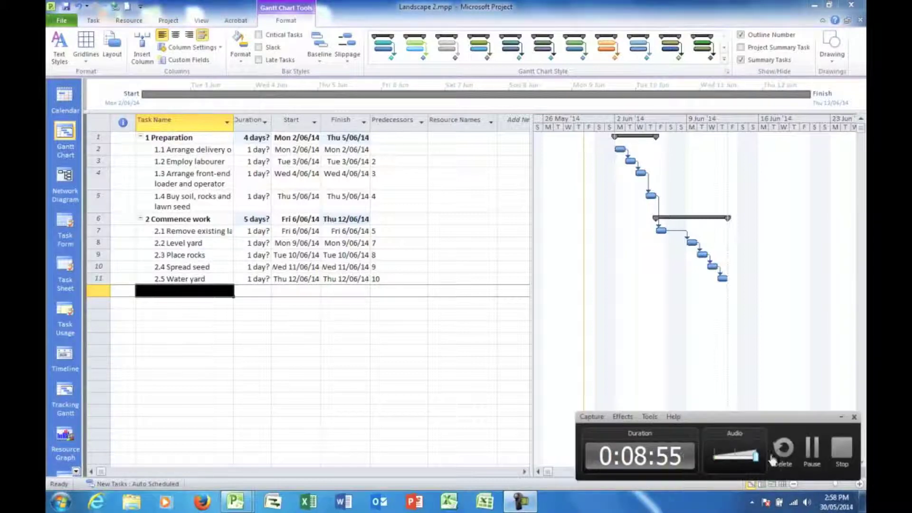
left_click(810, 448)
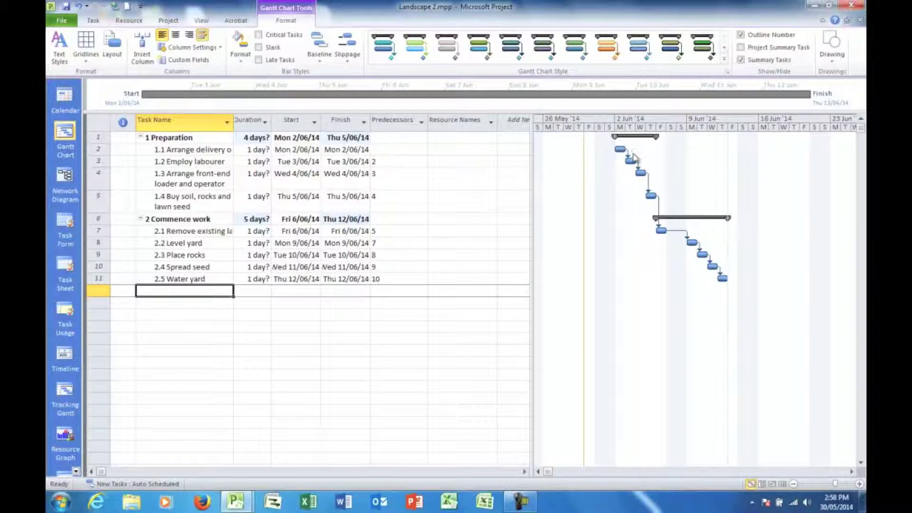
Change Water yard's predecessor link to Spread seed to the Start-to-Start (SS) type.
mouse_move(630, 161)
double_click(196, 280)
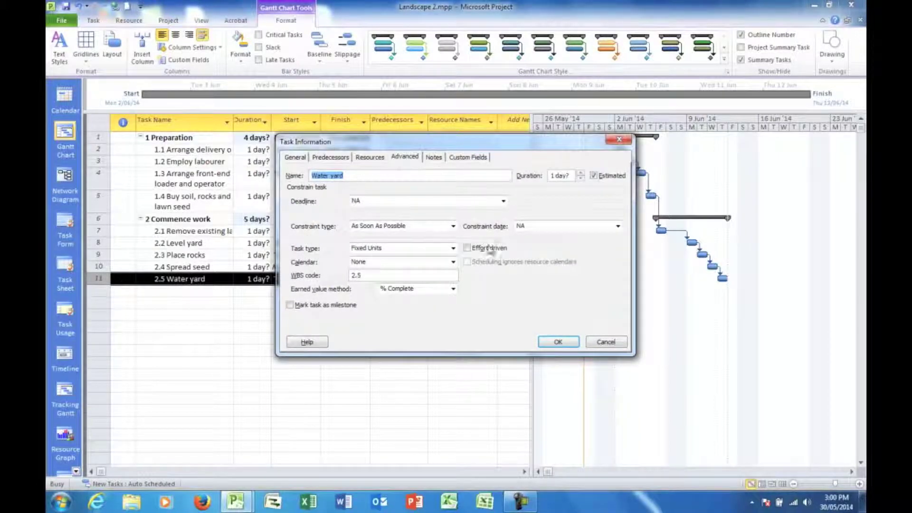
left_click(329, 158)
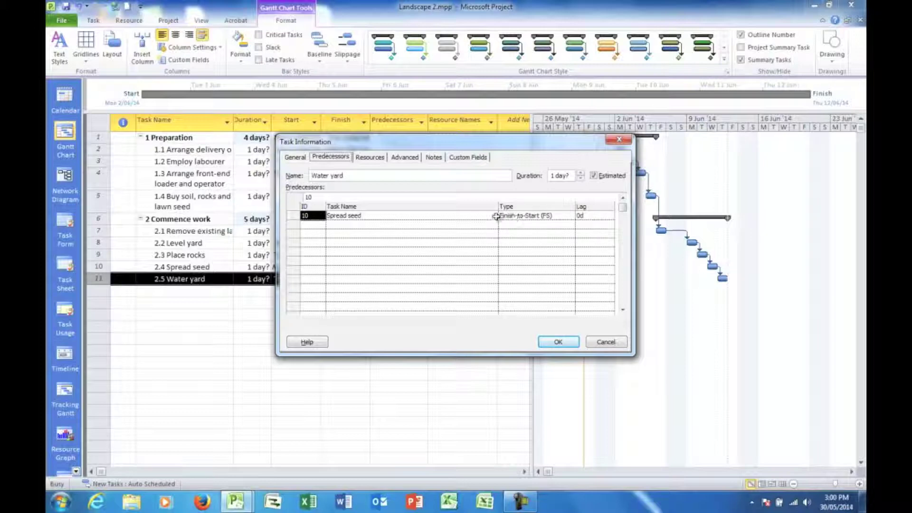
left_click(523, 216)
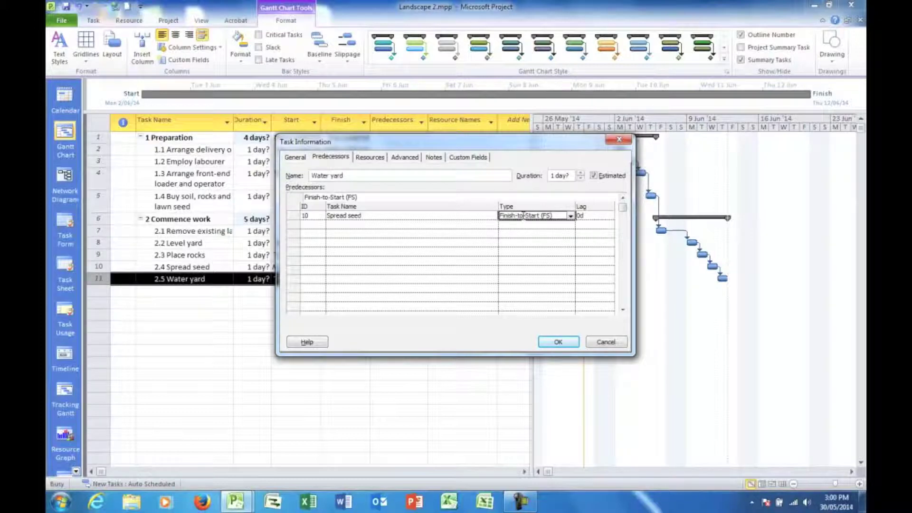
left_click(571, 216)
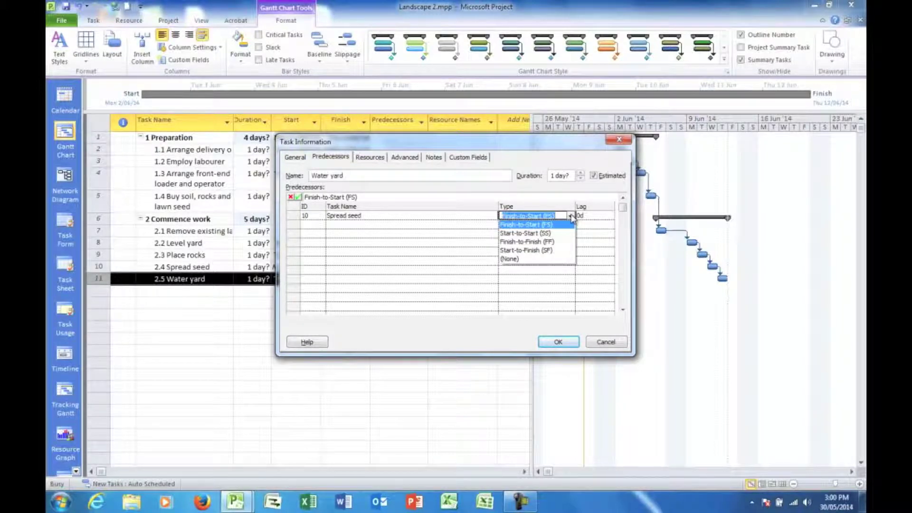
left_click(532, 233)
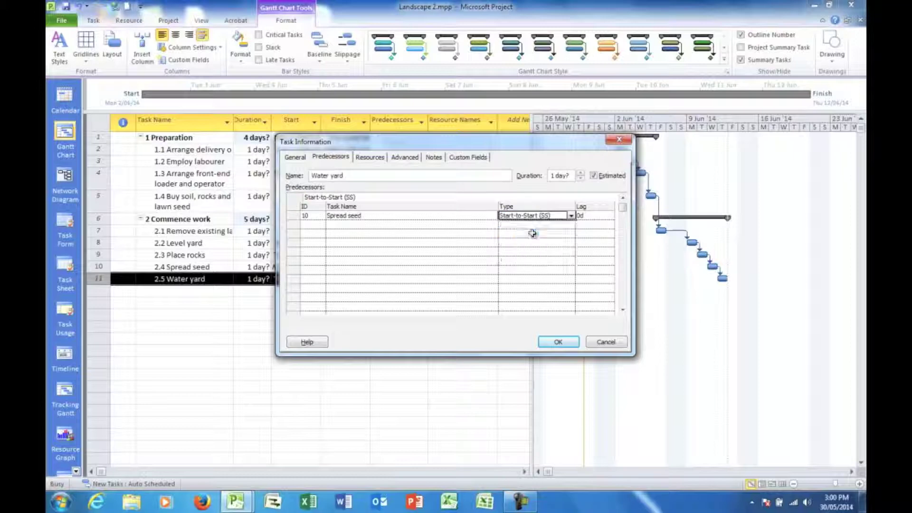
left_click(553, 343)
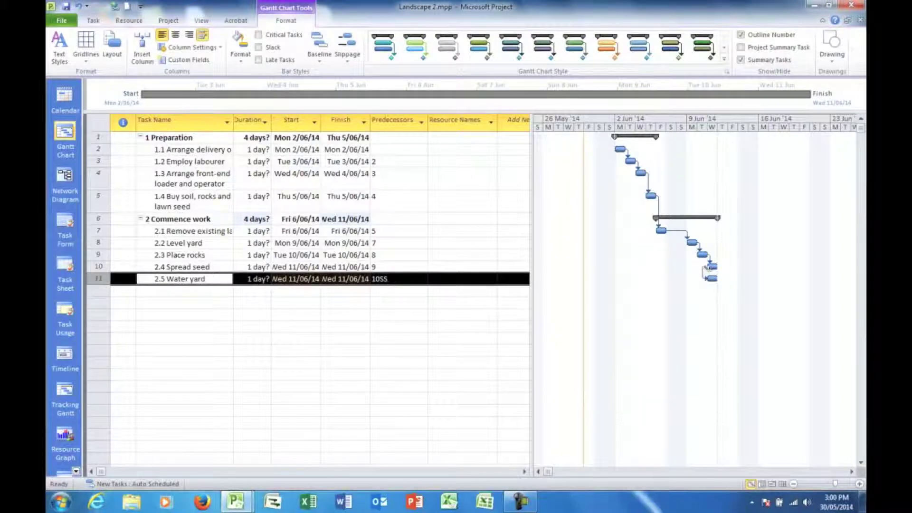
mouse_move(705, 265)
Widen the Task Name column enough to show Remove existing lawn in full with its outline number.
left_click(215, 231)
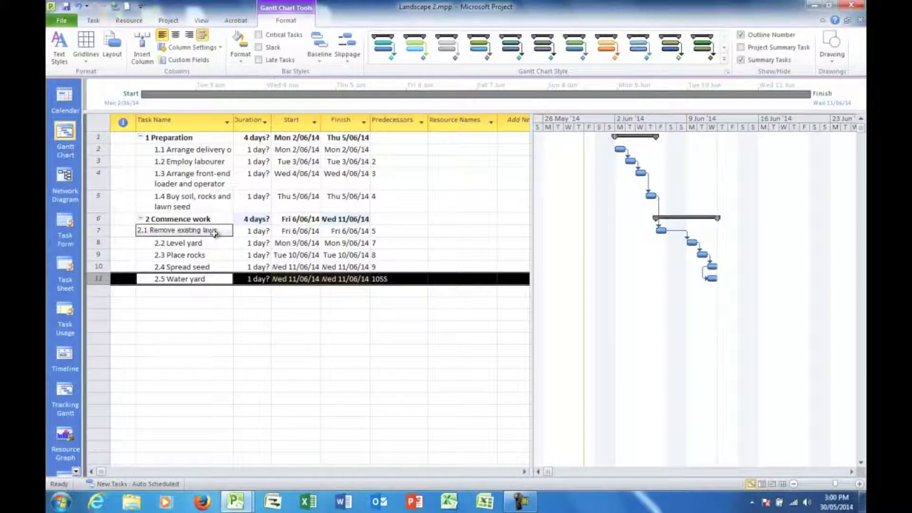
key("Escape")
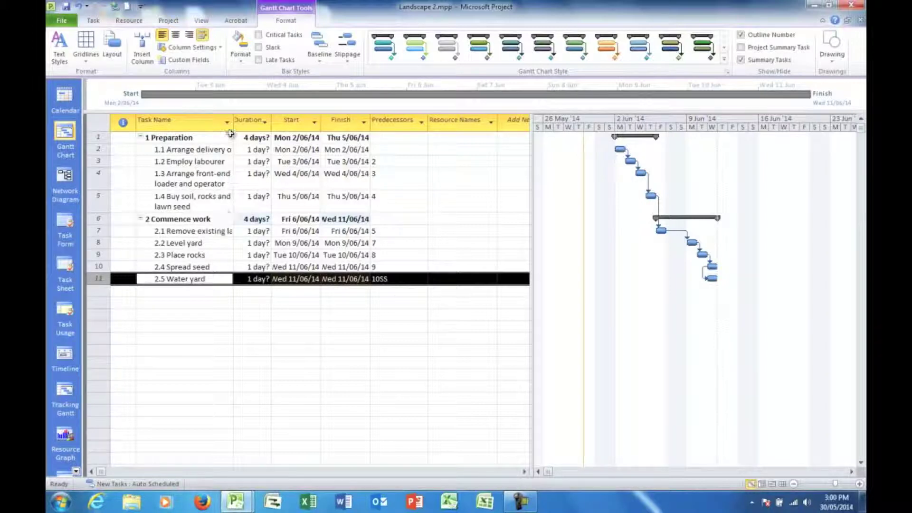
left_click_drag(233, 123, 256, 124)
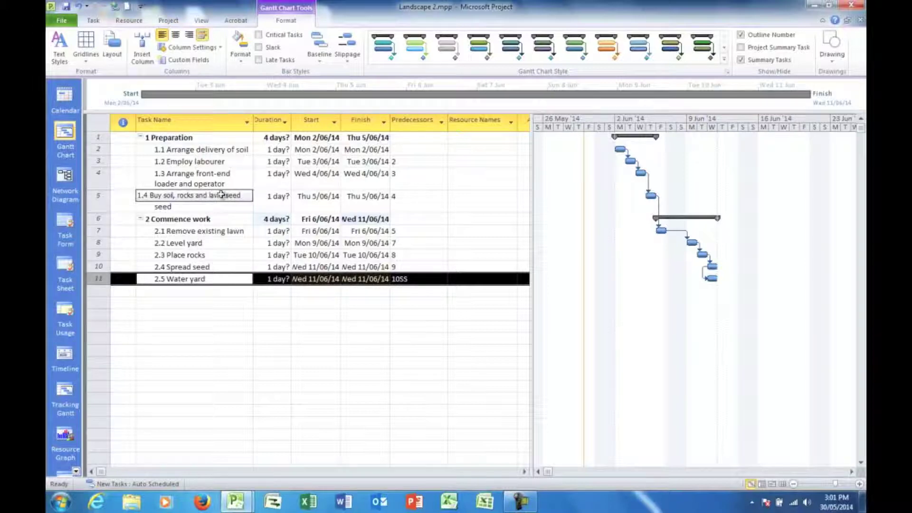
Add a 2-day lag to Remove existing lawn's Finish-to-Start link with Buy soil, rocks and lawn seed.
double_click(223, 231)
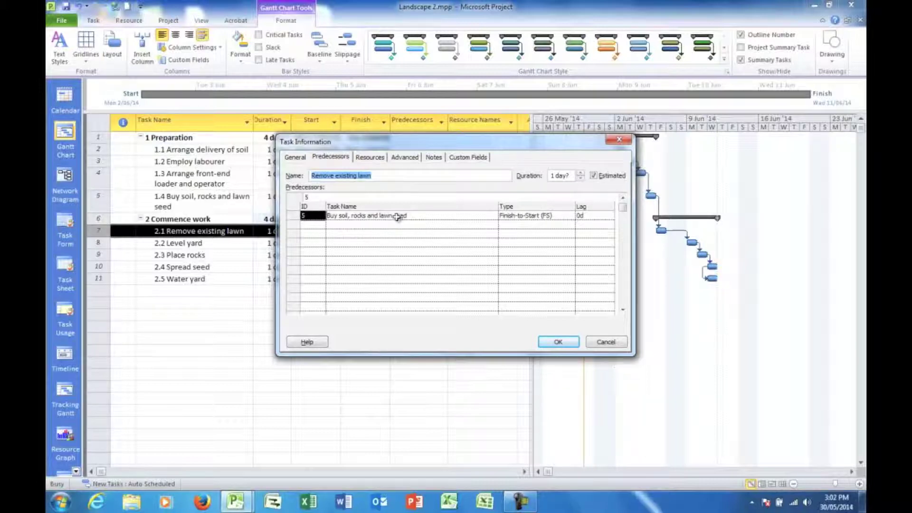
left_click(599, 215)
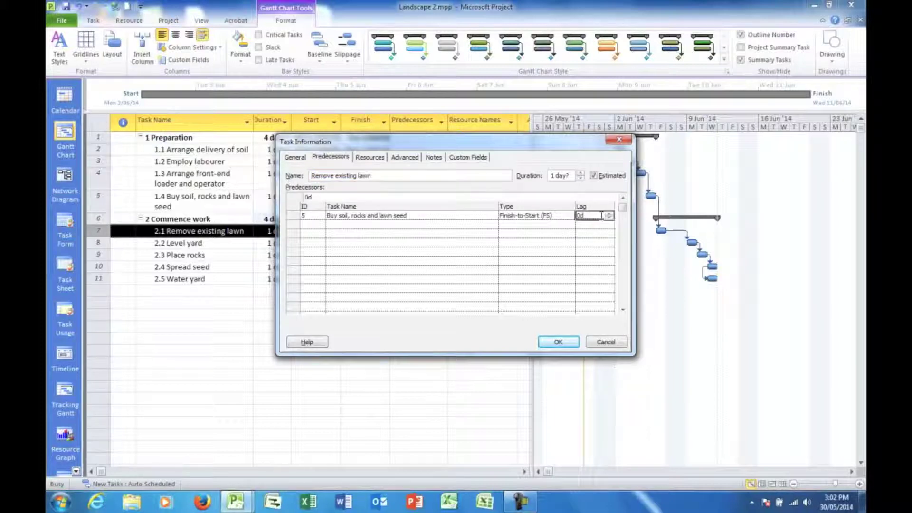
left_click(608, 214)
left_click(559, 342)
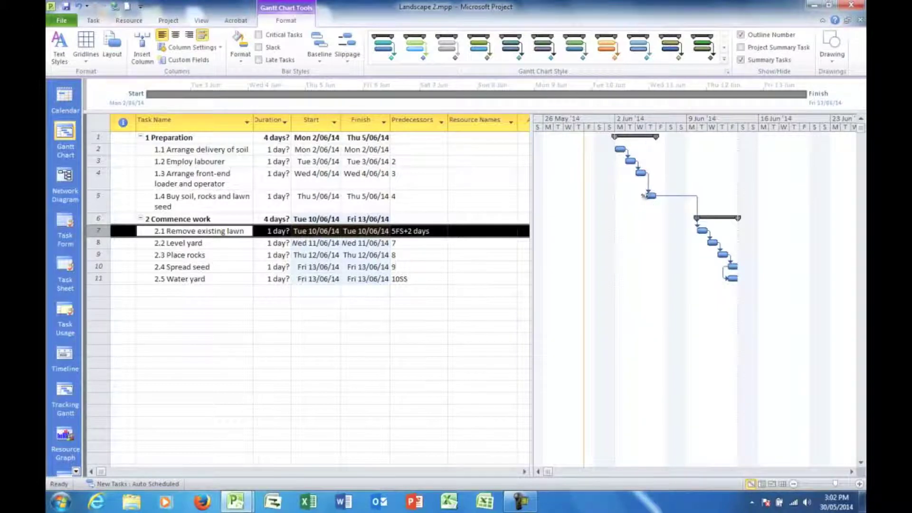
mouse_move(644, 195)
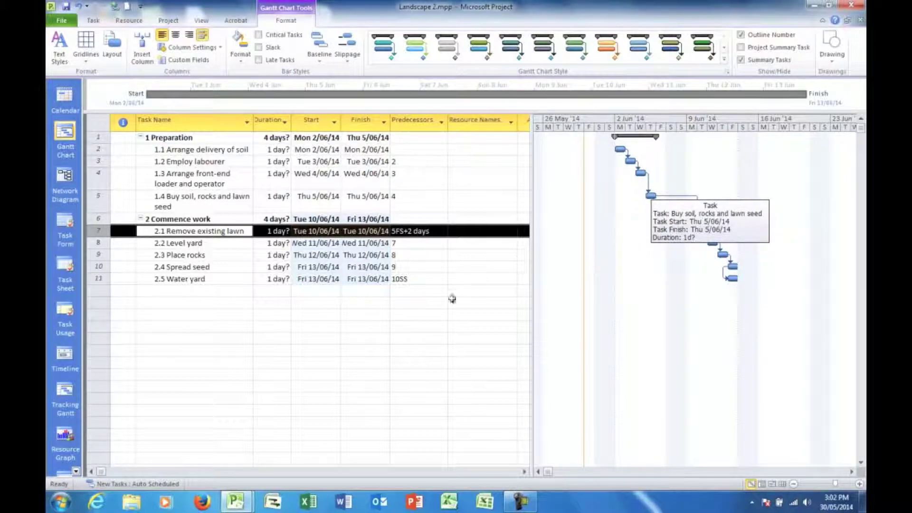
left_click(477, 323)
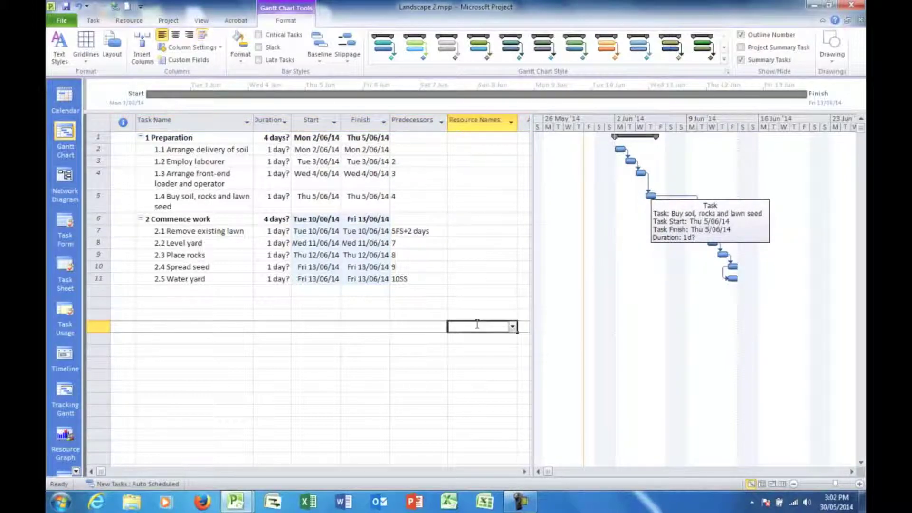
left_click(186, 280)
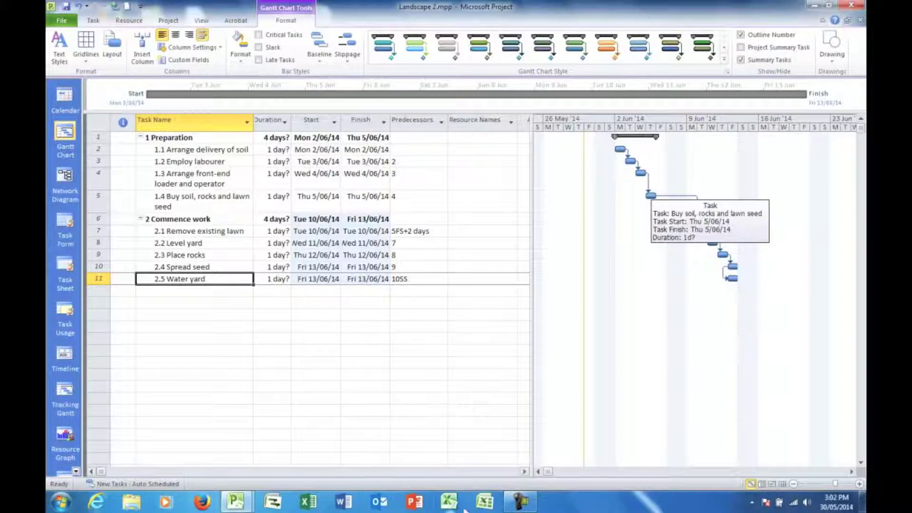
mouse_move(525, 502)
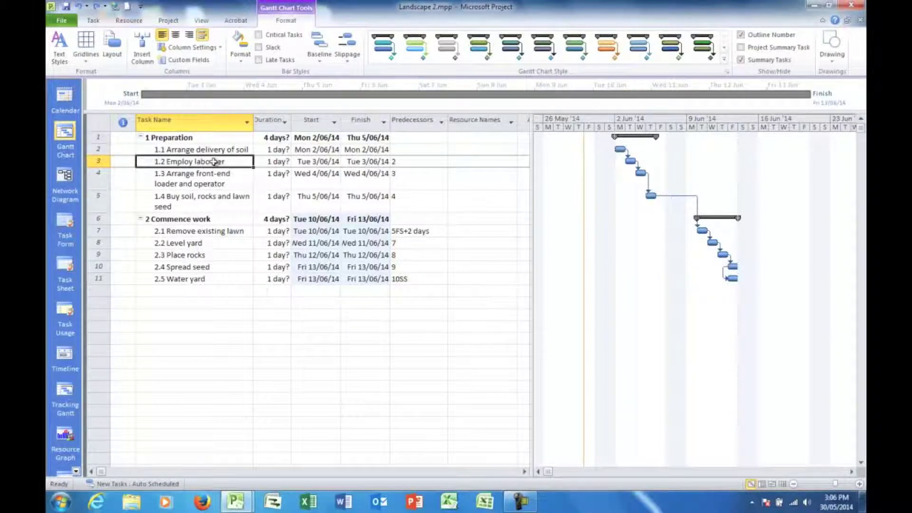
Set a lag of -0.5d on Employ labourer's link to Arrange delivery of soil, and inspect the links in the chart.
double_click(214, 161)
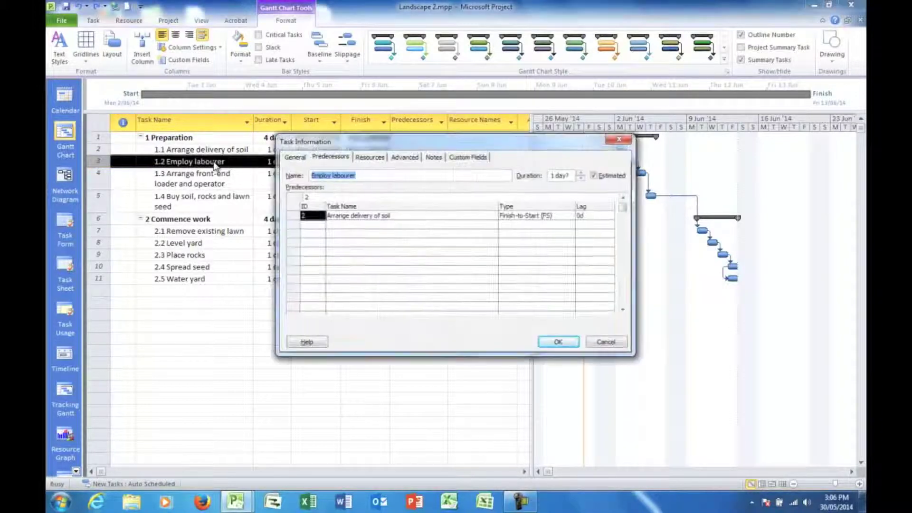
left_click(593, 216)
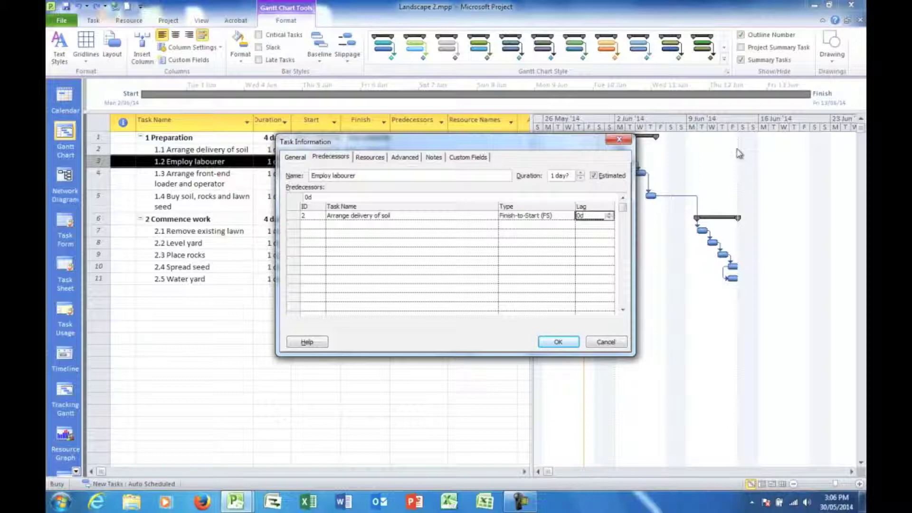
type("1d")
type("5d")
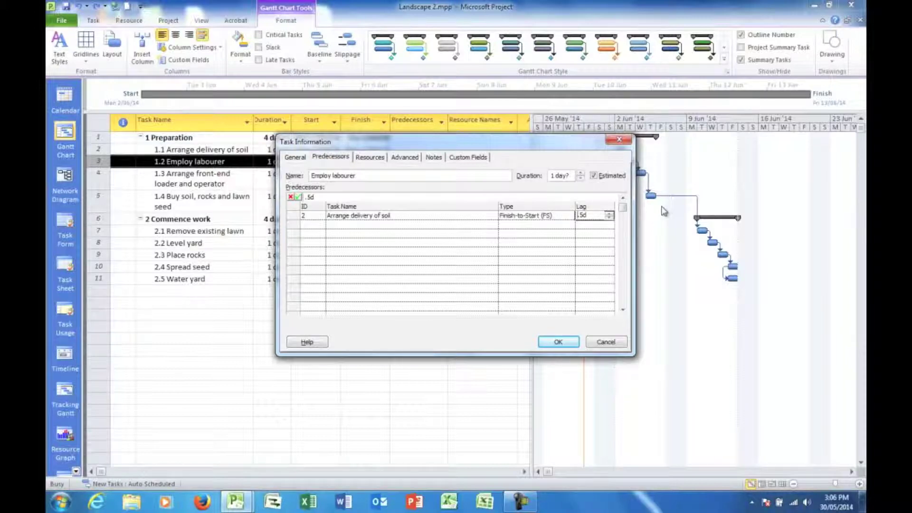
type("-0")
left_click(558, 342)
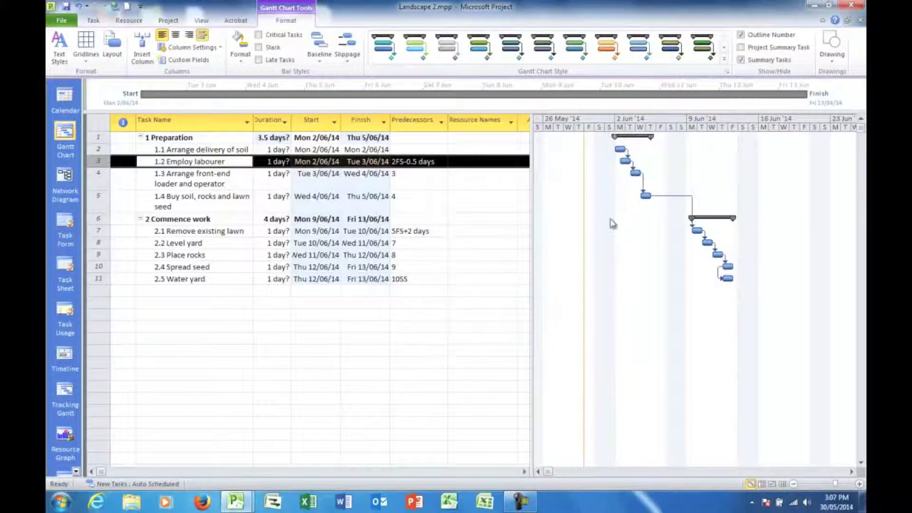
mouse_move(625, 161)
mouse_move(694, 203)
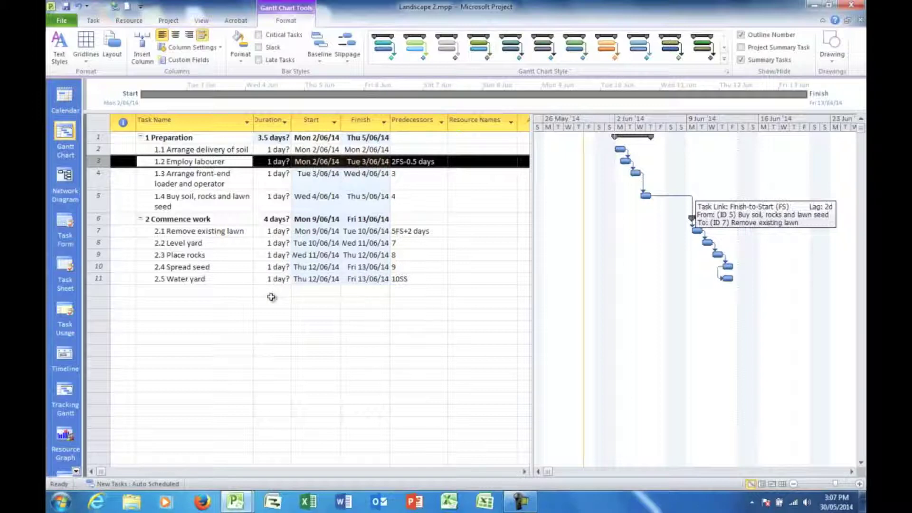
Set the duration of Place rocks to 2 days.
left_click(276, 255)
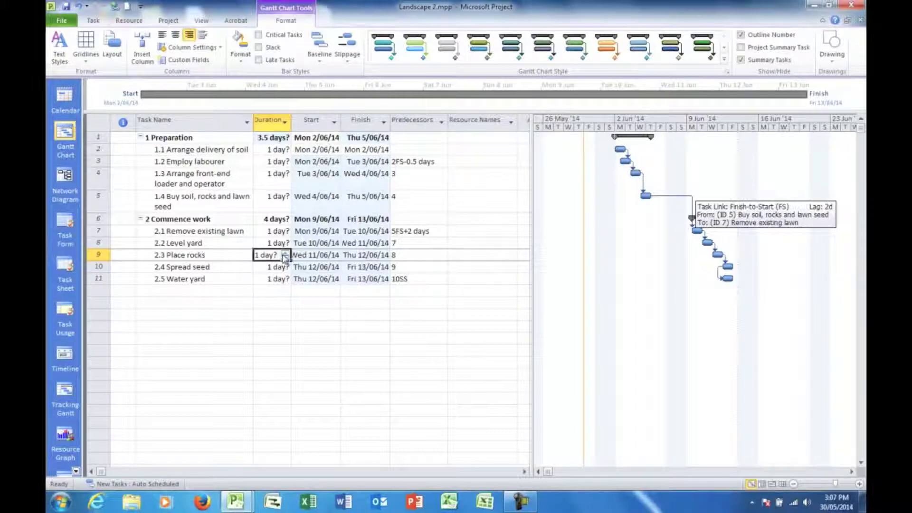
left_click(285, 253)
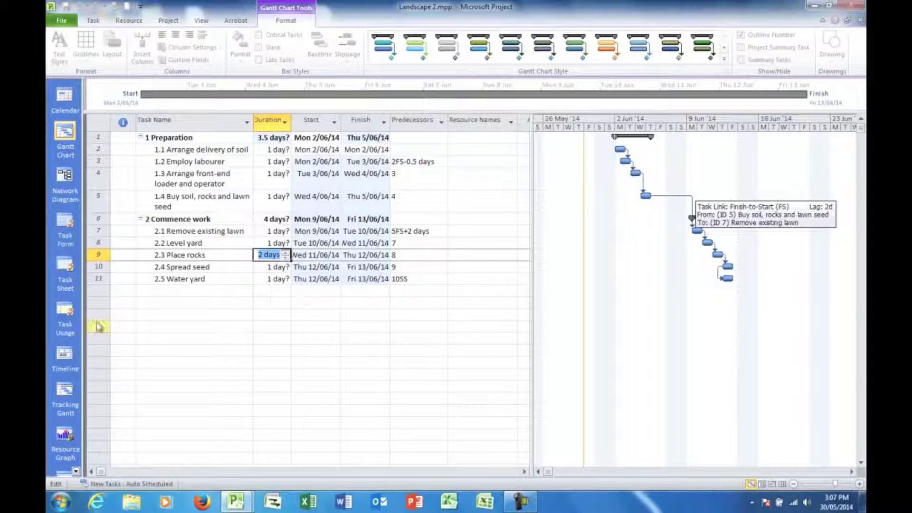
left_click(187, 292)
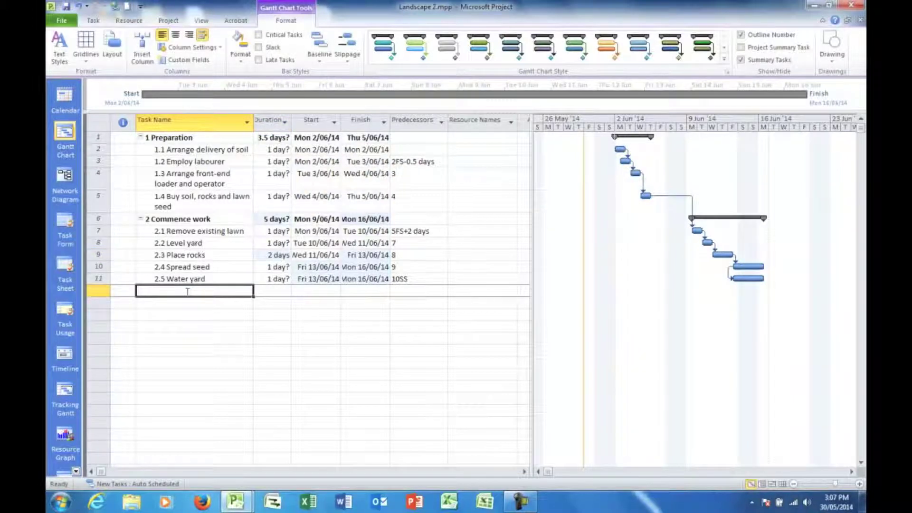